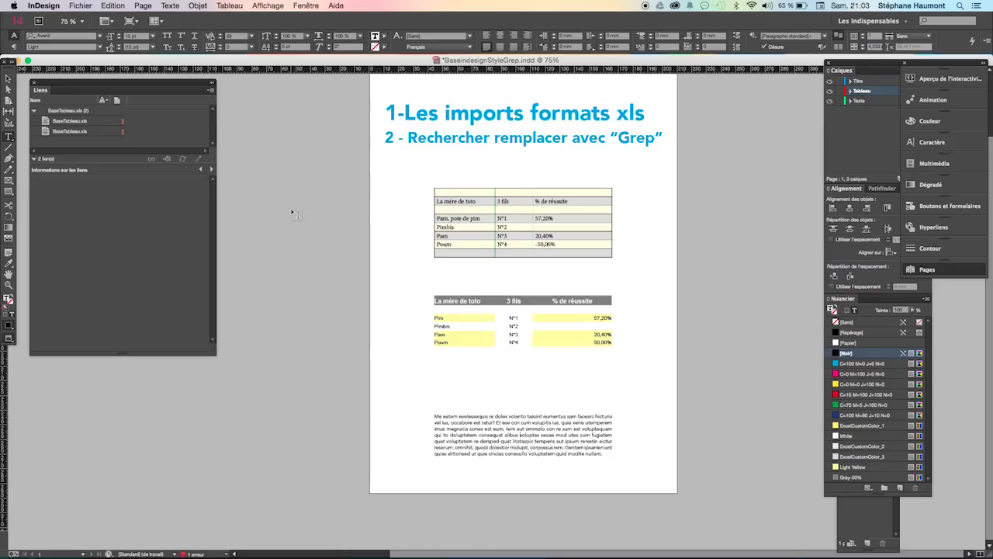
Open Find/Change from within the upper table and switch it to a plain text search.
left_click(557, 240)
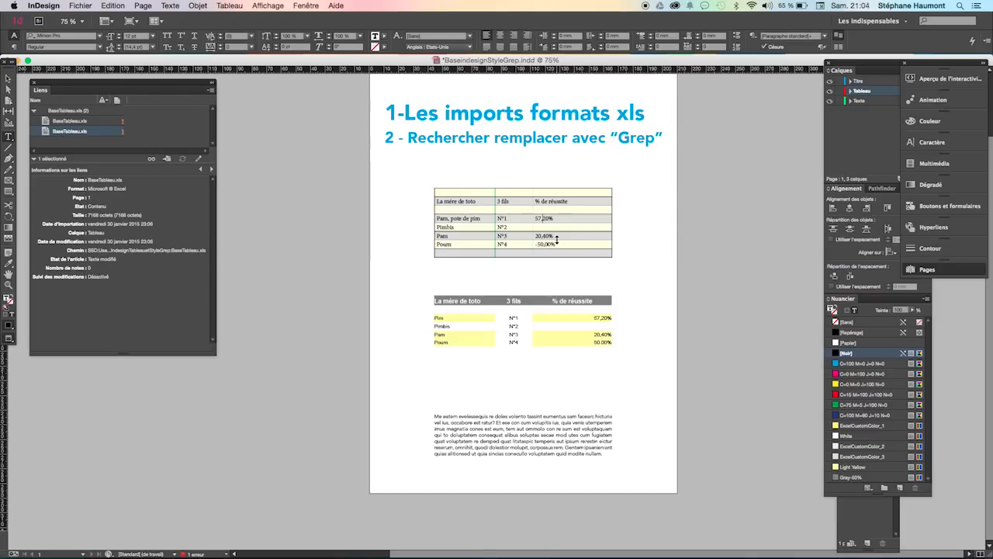
left_click(111, 4)
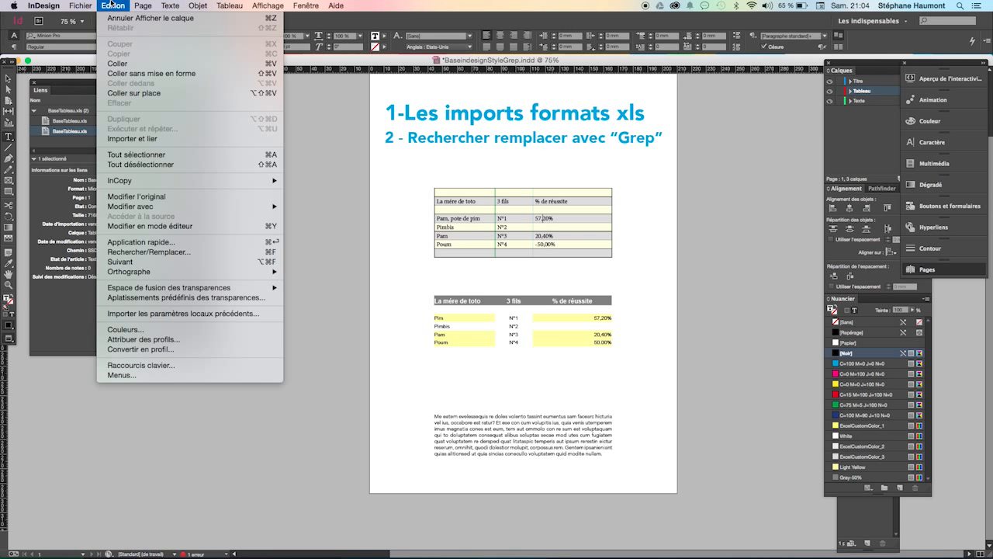
left_click(192, 251)
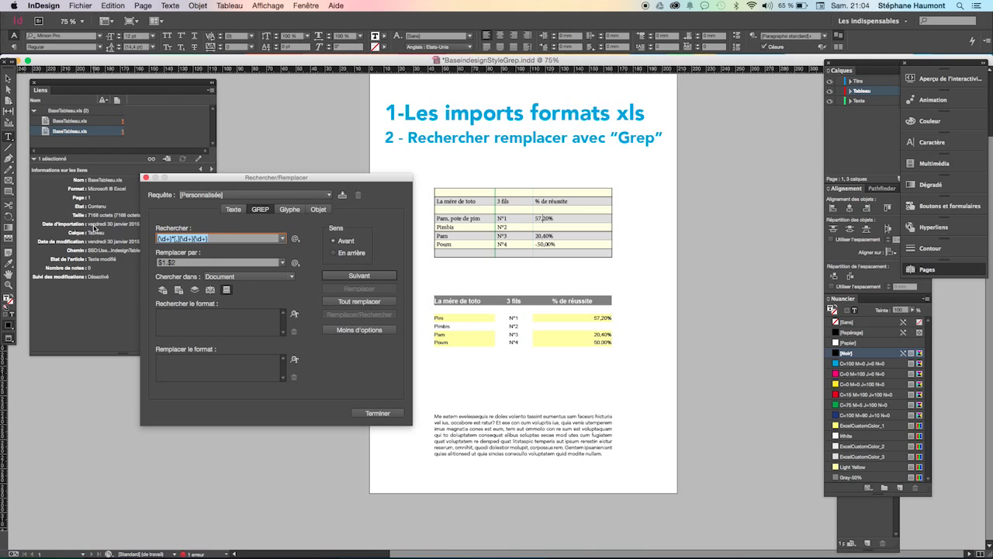
left_click(227, 211)
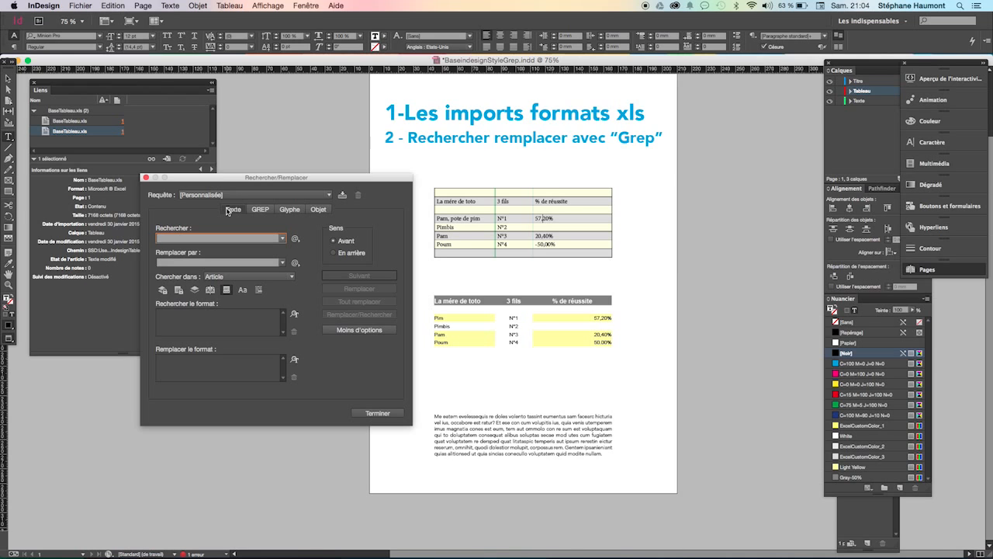
left_click(219, 263)
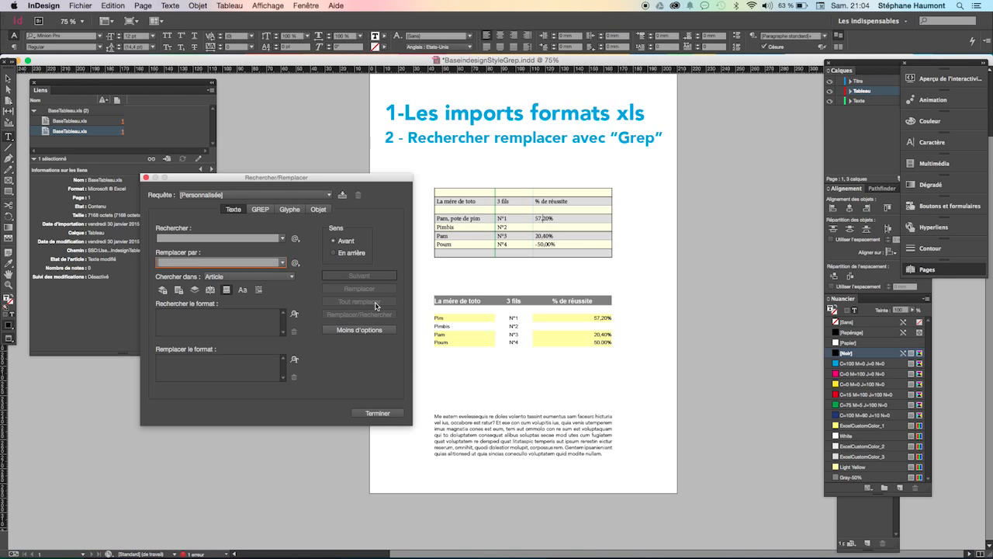
Set the search scope to all documents (Tous les documents) and check the list of open document windows.
left_click(257, 277)
left_click(259, 289)
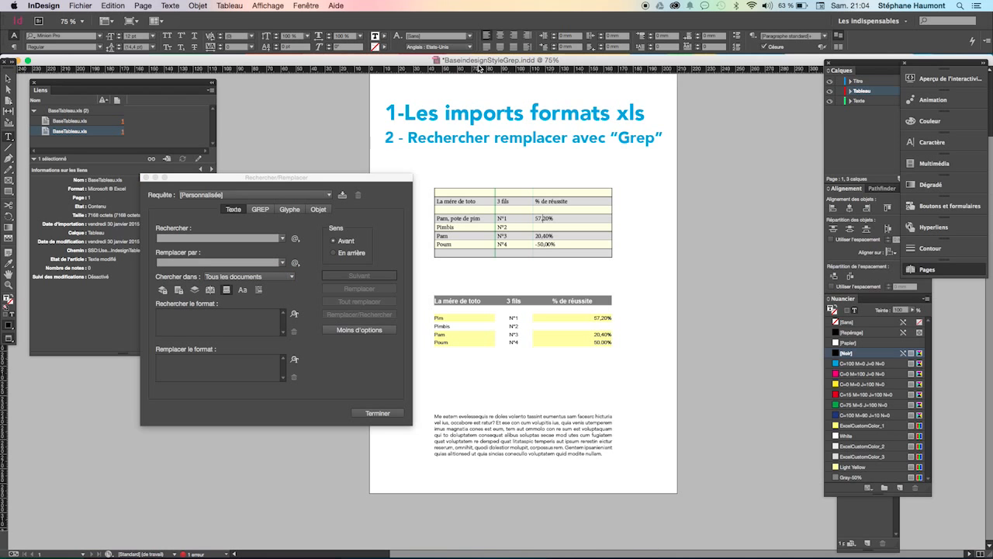
left_click(305, 5)
left_click(336, 298)
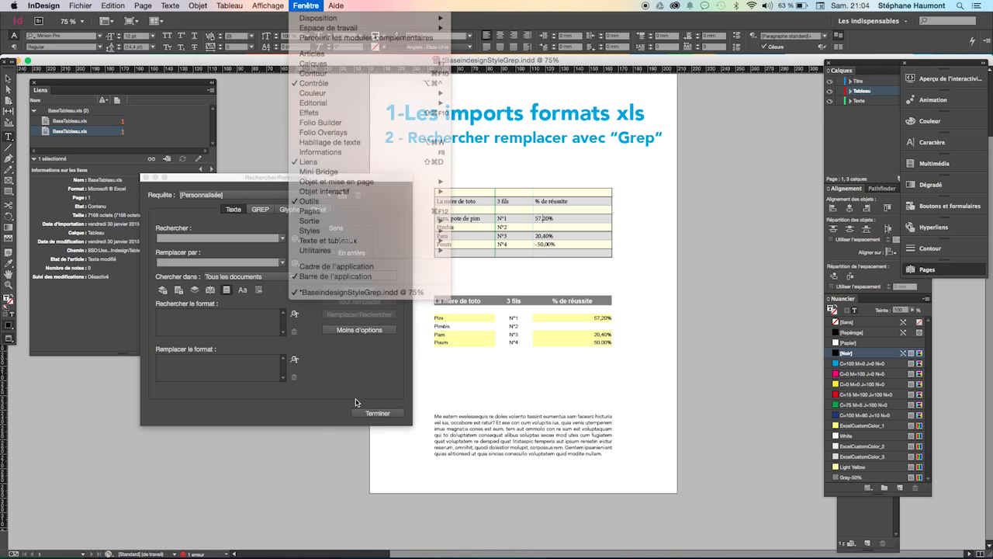
Limit the search scope to Document and display the document's pages.
left_click(248, 277)
left_click(245, 298)
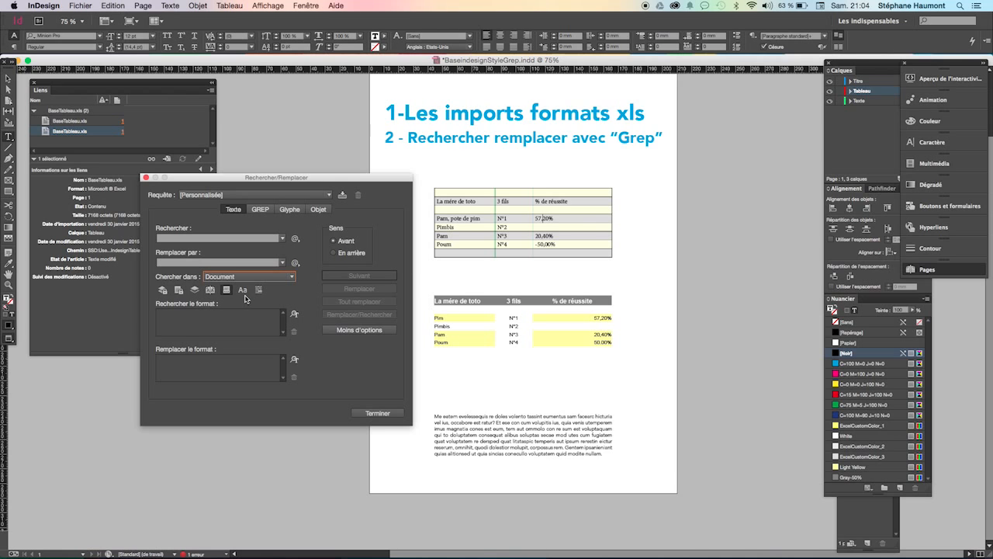
left_click(928, 269)
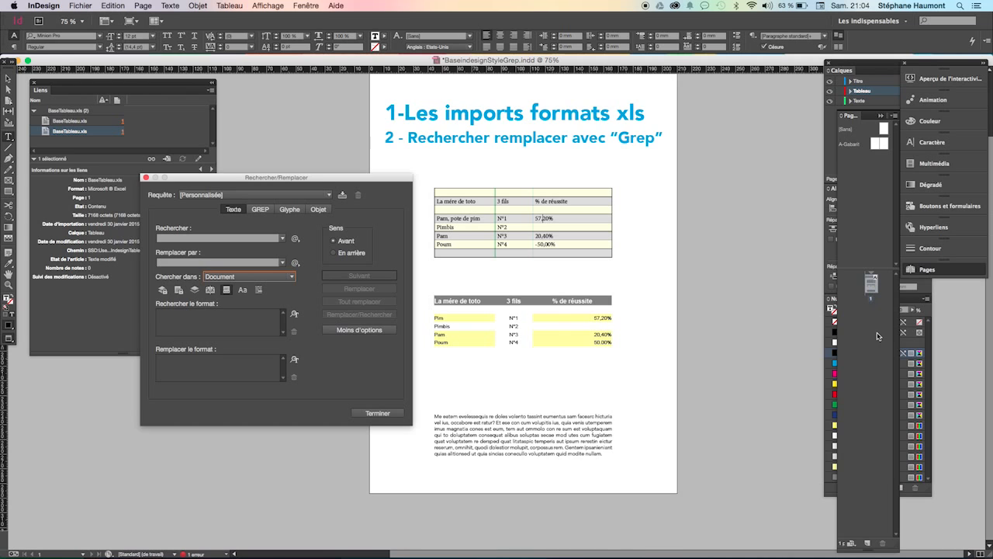
Select the whole body paragraph below the tables and restrict the search scope to Sélection.
left_click(548, 443)
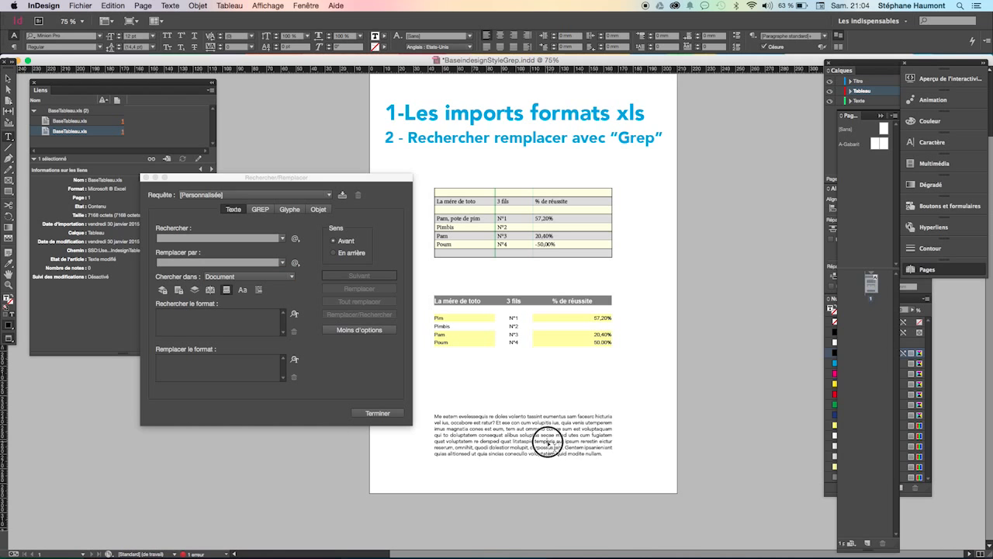
left_click_drag(607, 456, 402, 408)
left_click(264, 279)
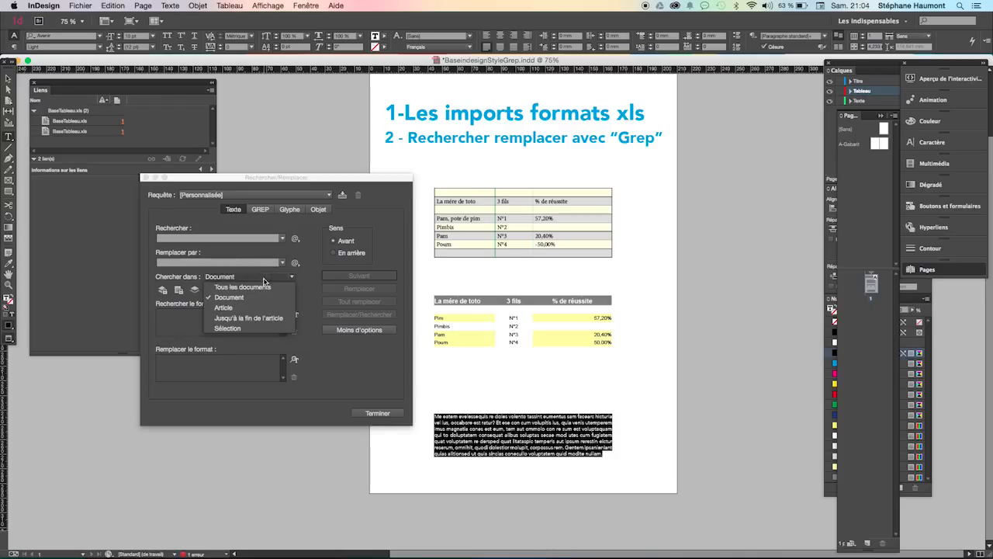
left_click(241, 329)
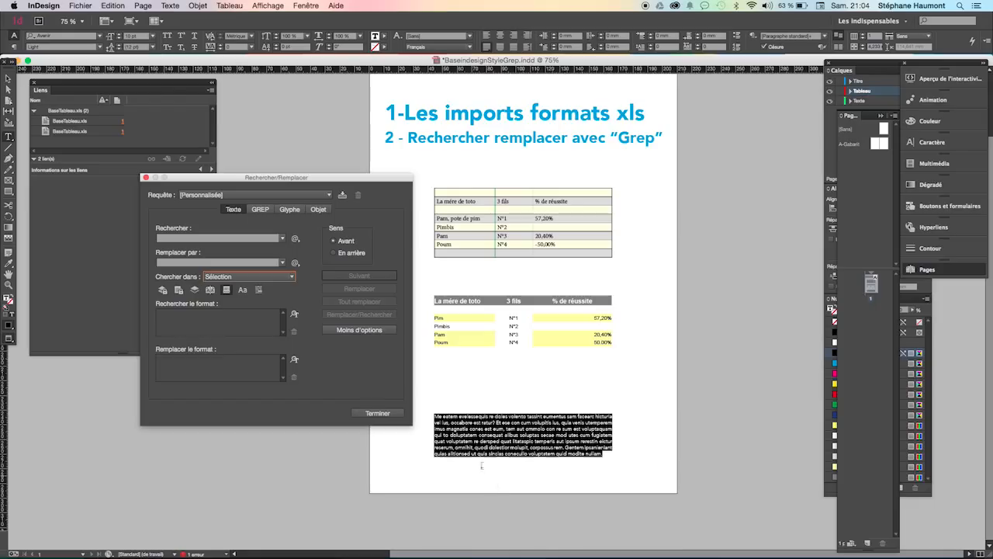
Deselect the paragraph, set the search scope to Document and switch to a GREP search.
left_click(472, 431)
left_click(258, 277)
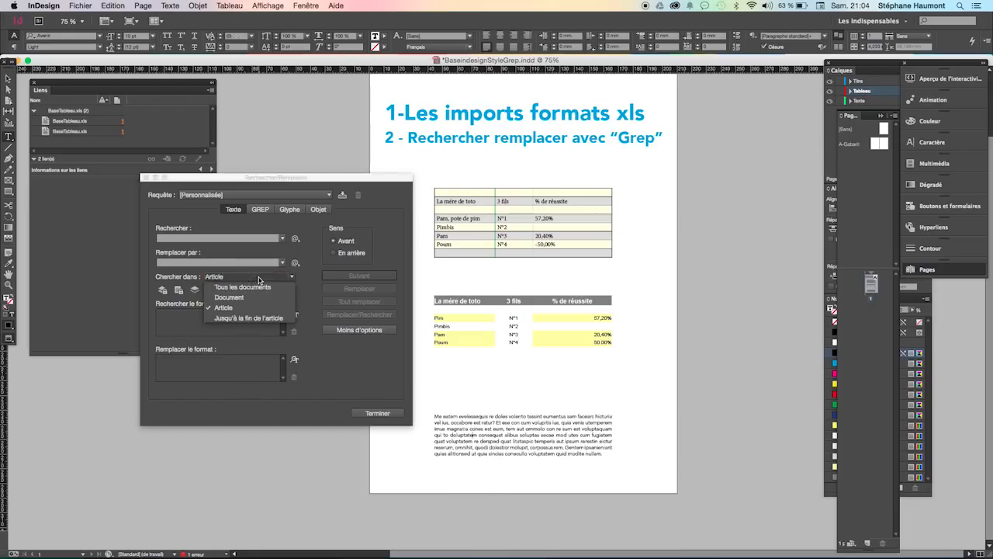
left_click(261, 299)
left_click(260, 209)
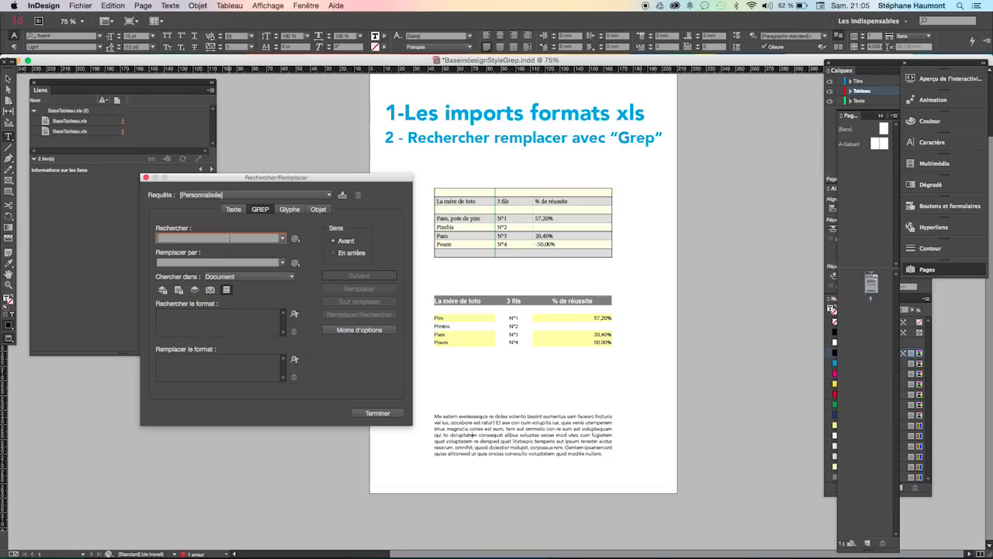
Enter the GREP search expression (\d+)*[,](\d+) to match numbers with a decimal comma.
left_click(229, 238)
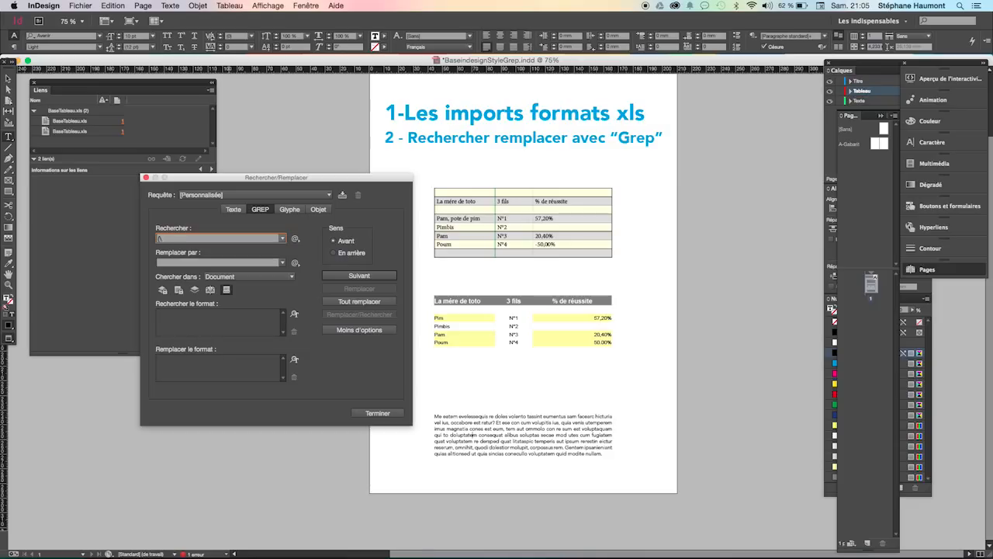
type("d+")
left_click_drag(172, 240, 156, 237)
key("super+c")
left_click(211, 242)
key("super+v")
left_click(544, 218)
Enter $1.$2 as the replacement expression so the decimal comma becomes a point.
left_click(213, 263)
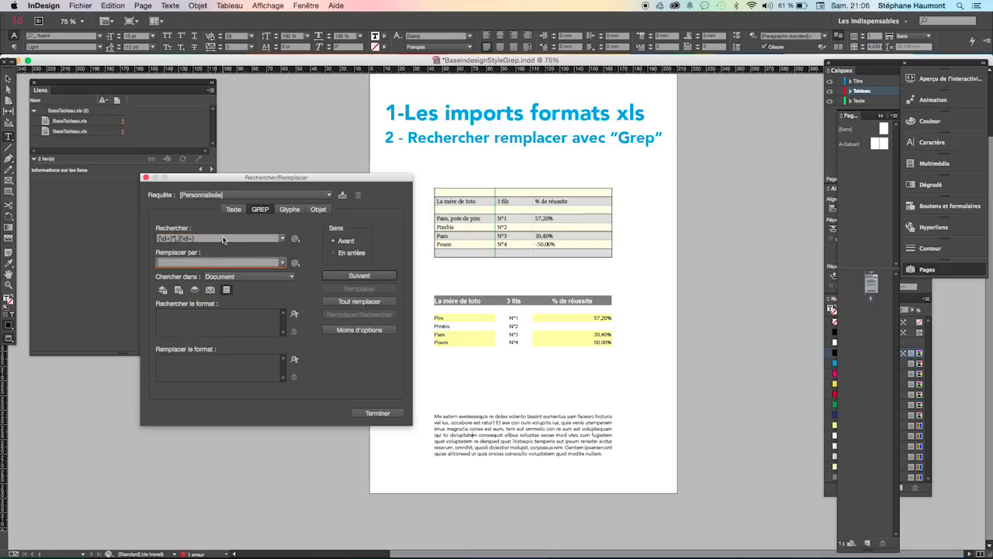
left_click_drag(223, 241, 153, 229)
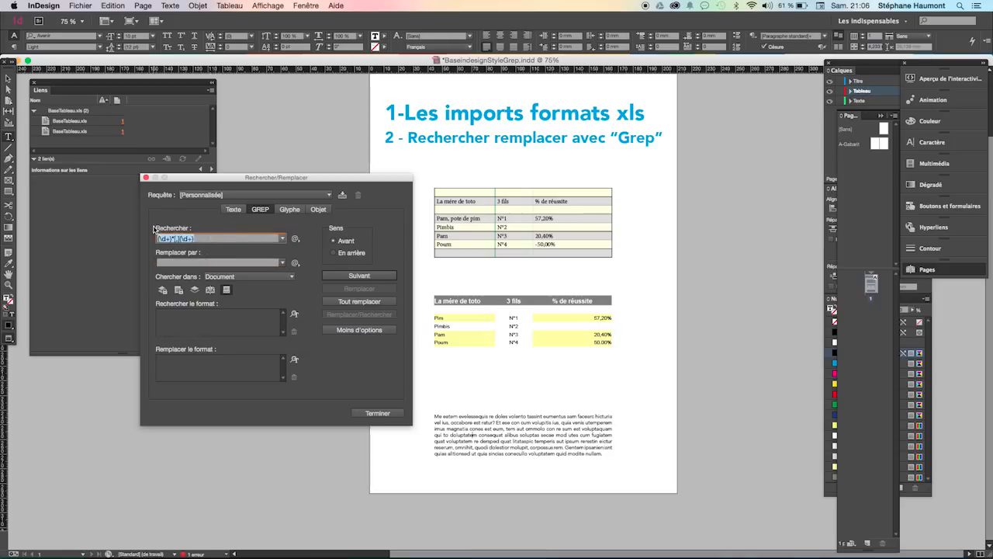
left_click(183, 262)
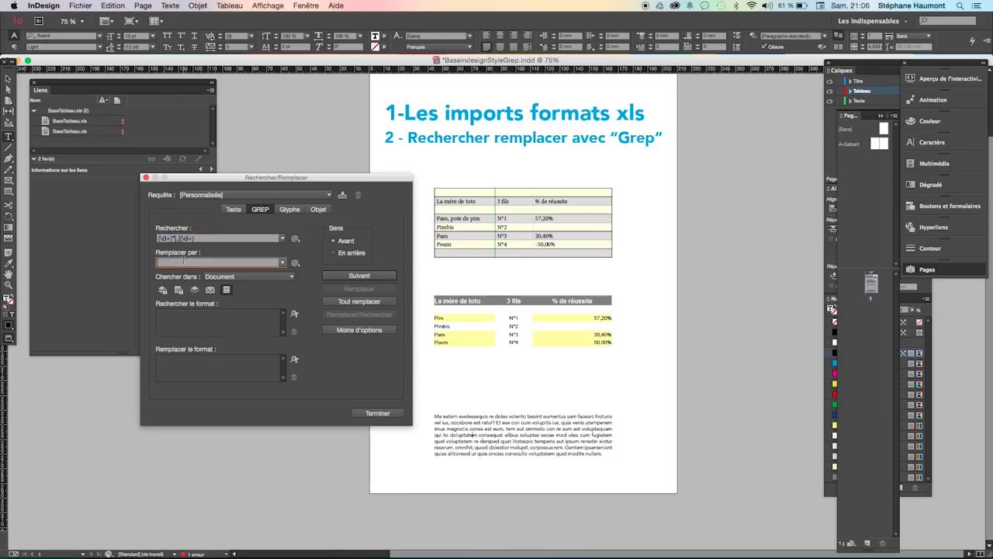
type("(\\d+)*|.(\\d+)")
key("super+a")
key("BackSpace")
type("$1.$2")
Find the first percentage with a decimal comma in the upper table and replace it.
left_click(348, 278)
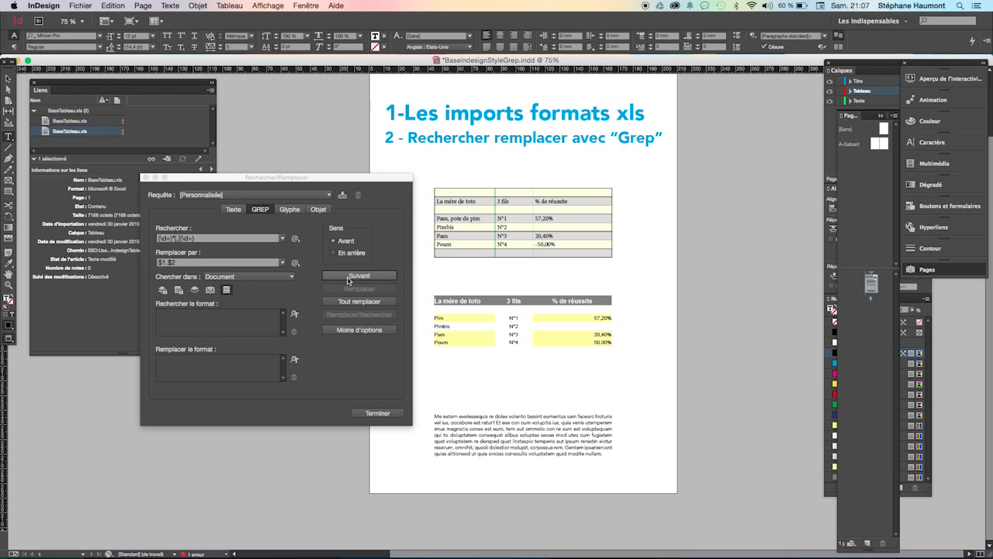
left_click(351, 290)
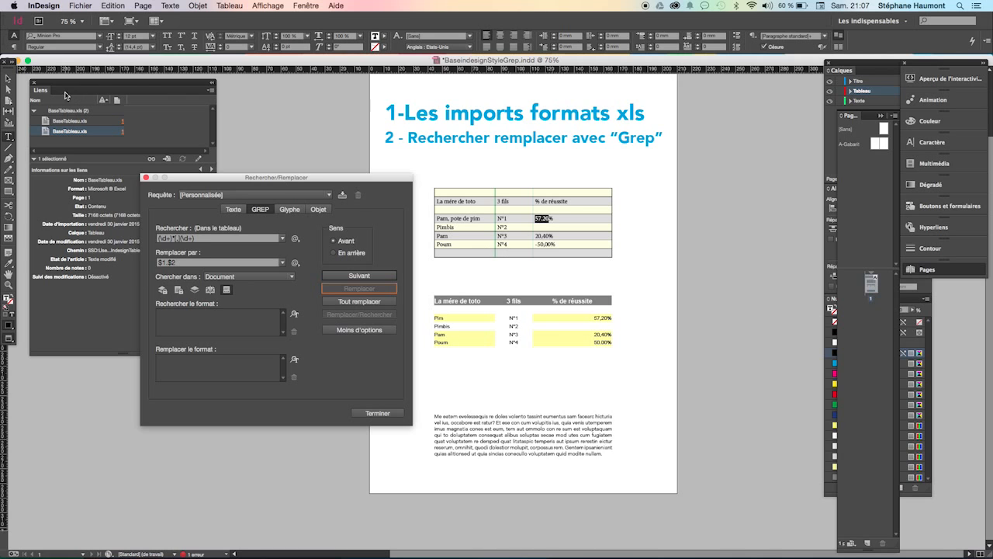
left_click(10, 78)
key("super+space")
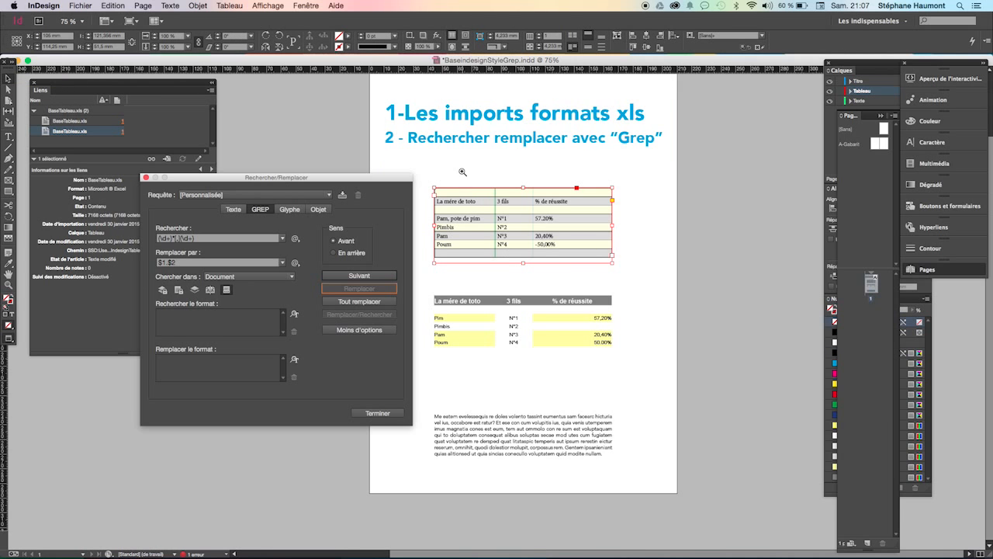
left_click_drag(462, 171, 675, 303)
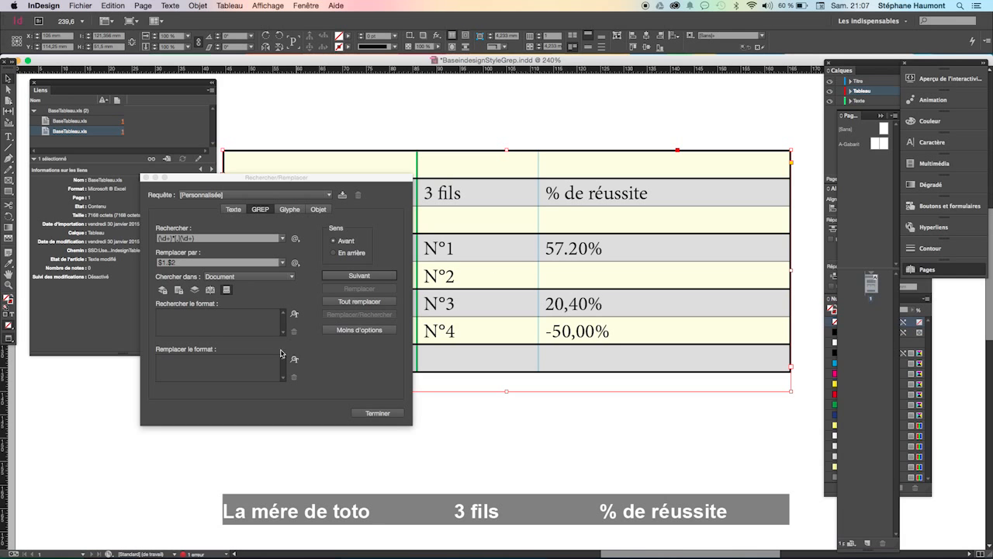
Replace all remaining decimal commas in the document and check the percentages in both tables.
left_click(351, 303)
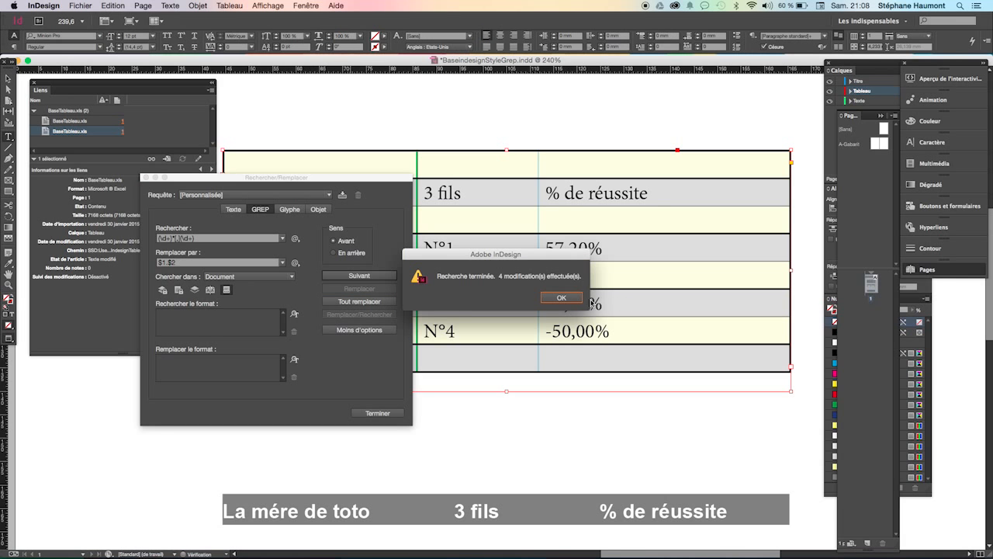
left_click(565, 298)
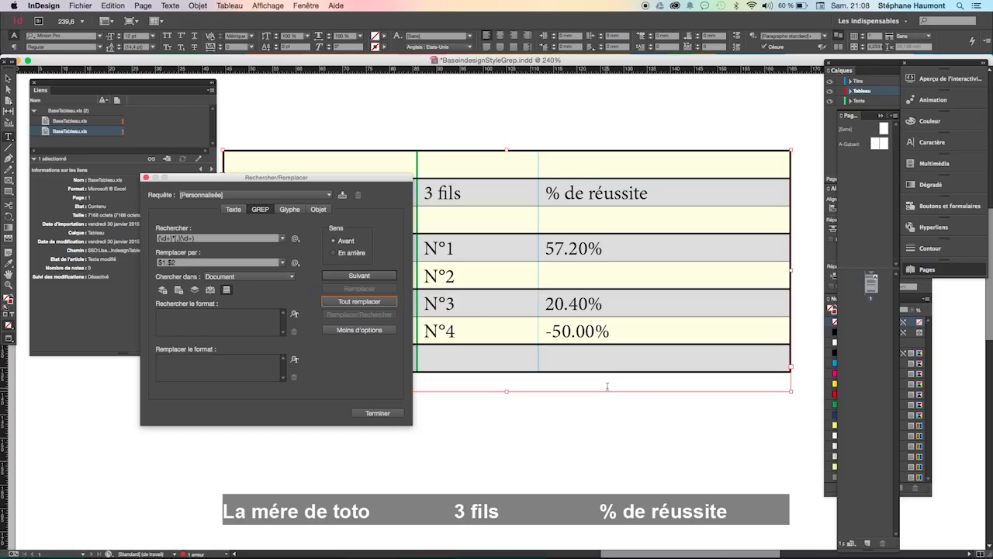
scroll(608, 386, "down", 5)
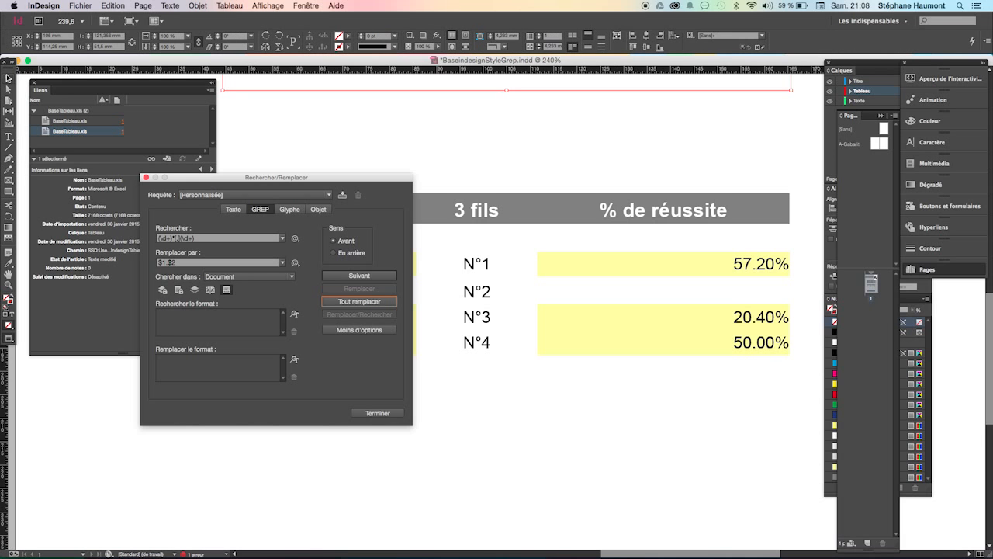
key("Escape")
scroll(644, 374, "up", 5)
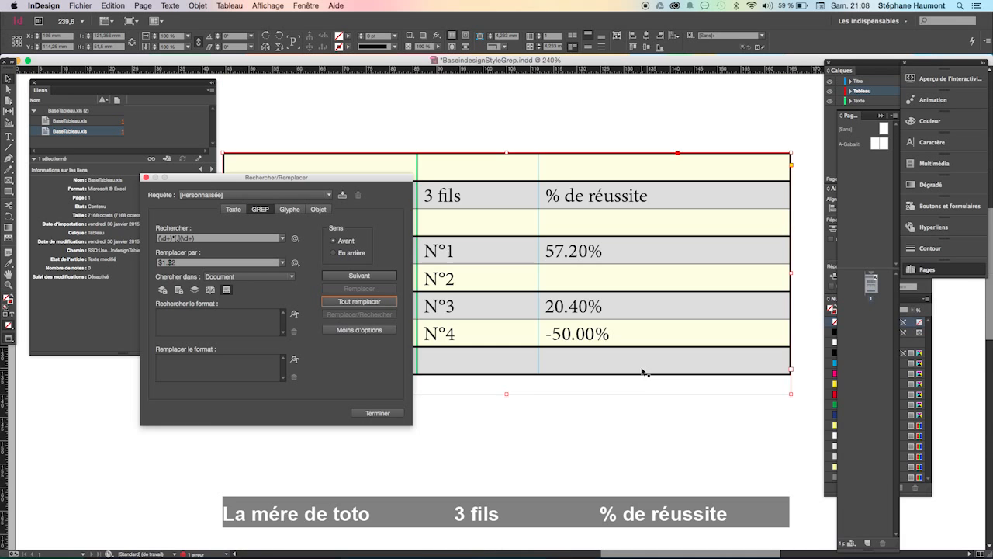
Change the GREP search expression to -(\d+)*[,](\d+) and the replacement expression to ($1.$2) for negative numbers.
double_click(561, 297)
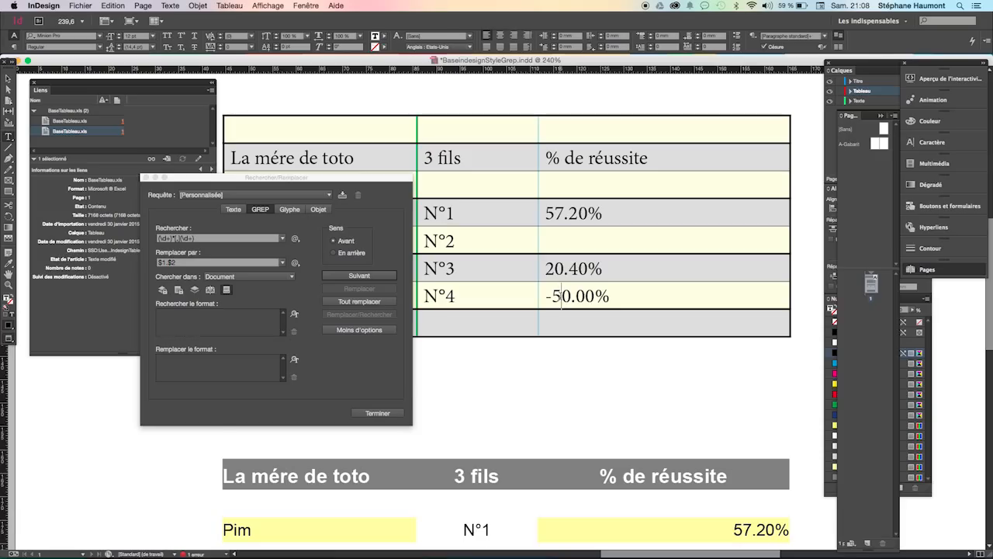
left_click(282, 238)
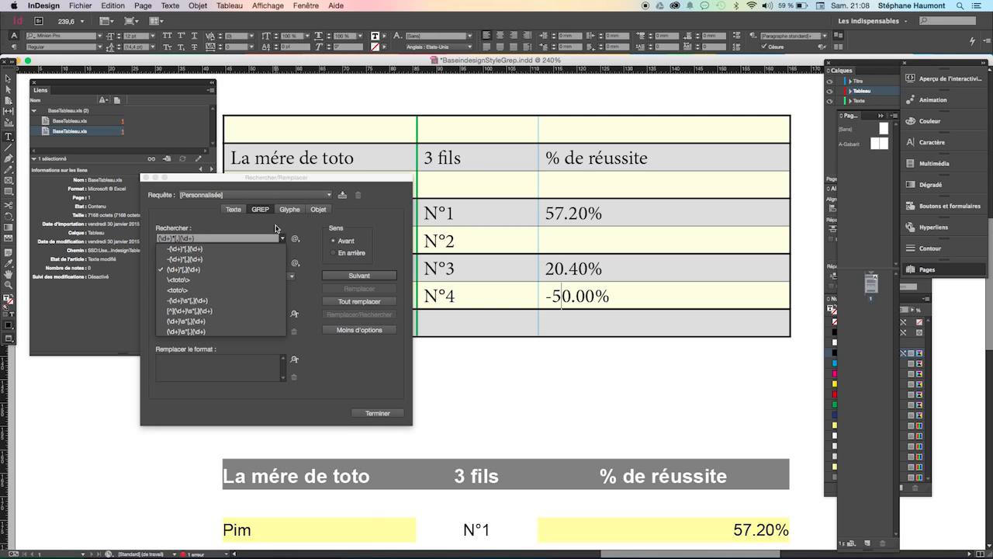
left_click(276, 227)
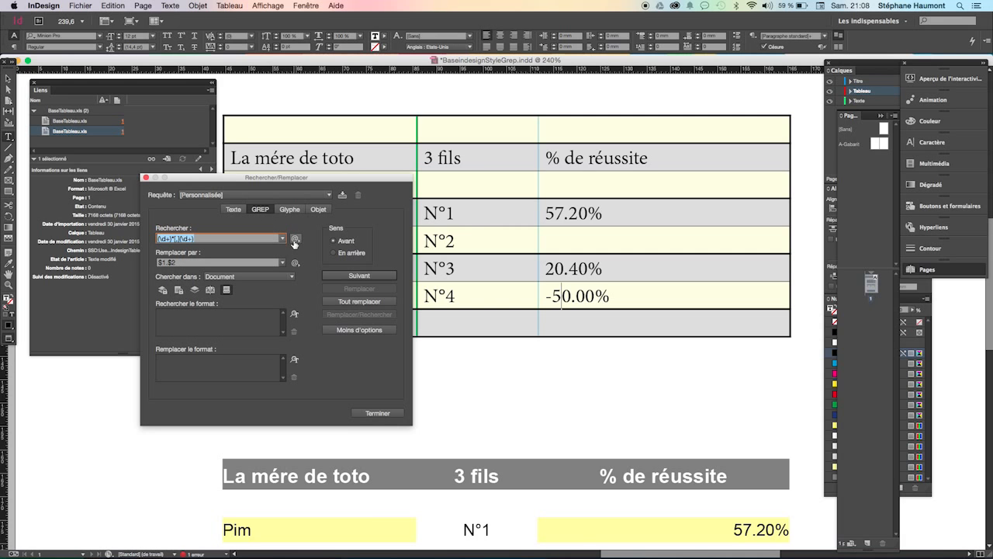
left_click(235, 239)
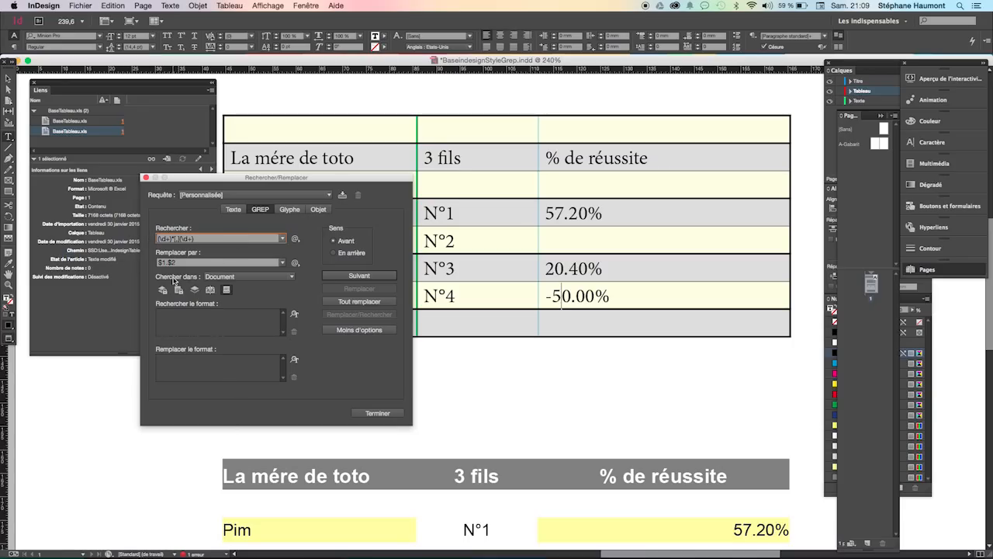
type("-")
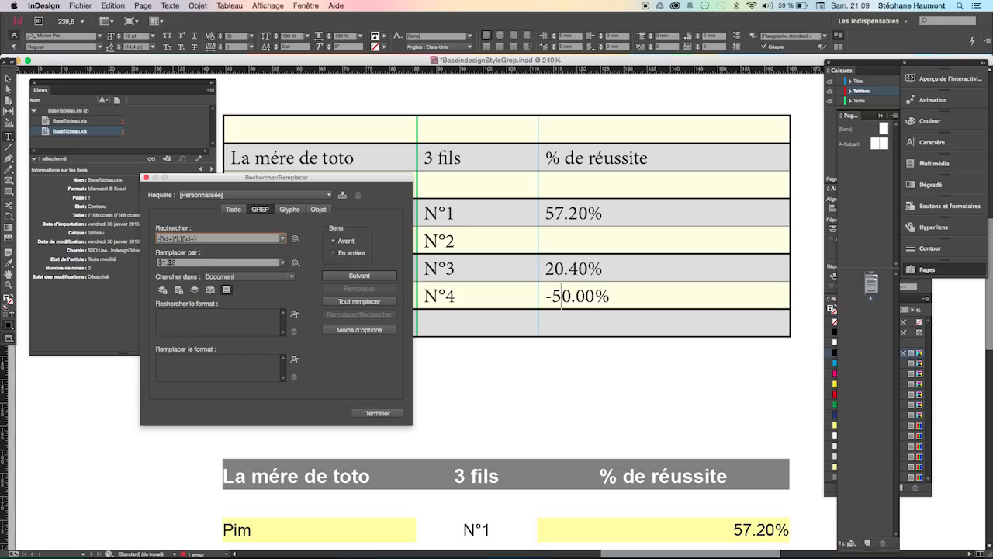
left_click(158, 264)
type("(")
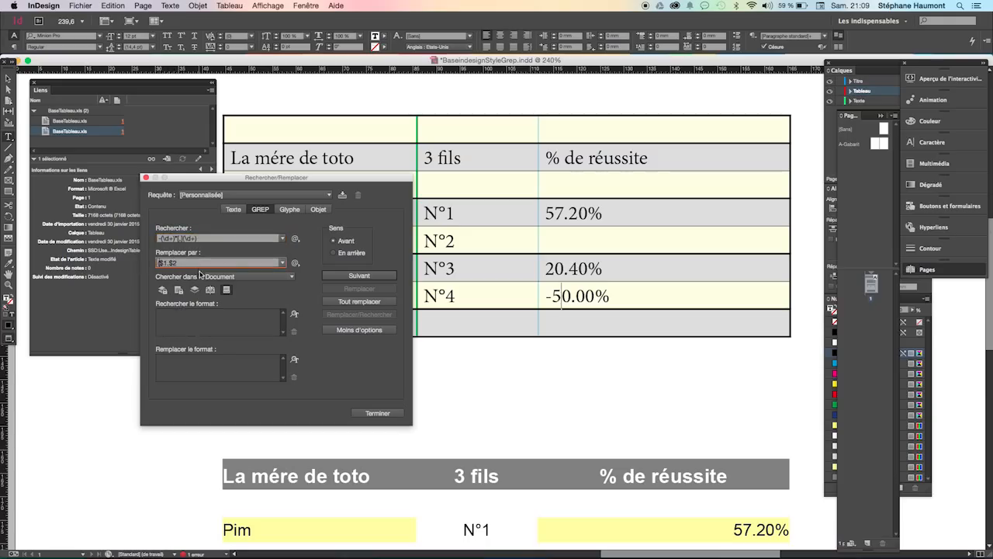
left_click(196, 262)
type(")")
Try to find the next negative number, starting from the first cell of the upper table.
left_click(544, 297)
left_click(267, 126)
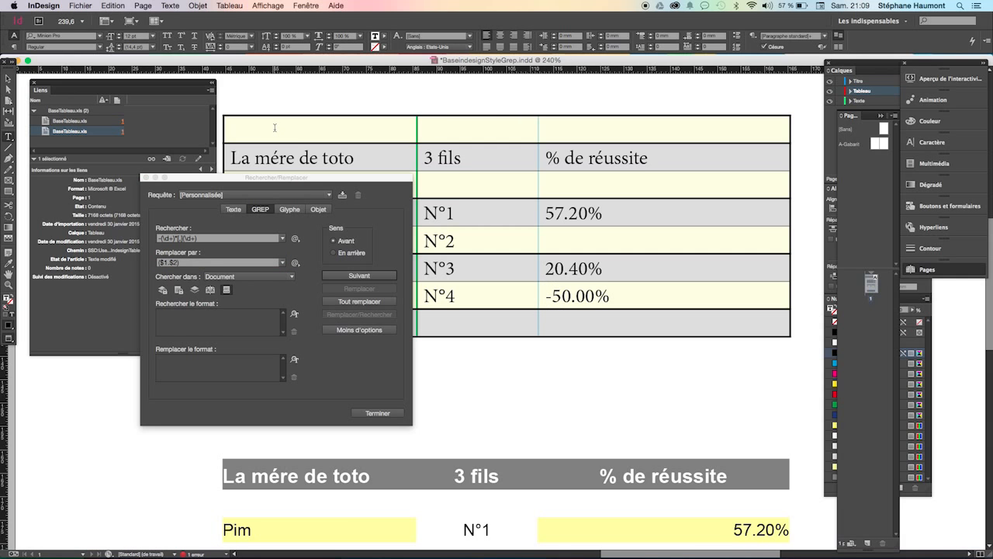
left_click(333, 276)
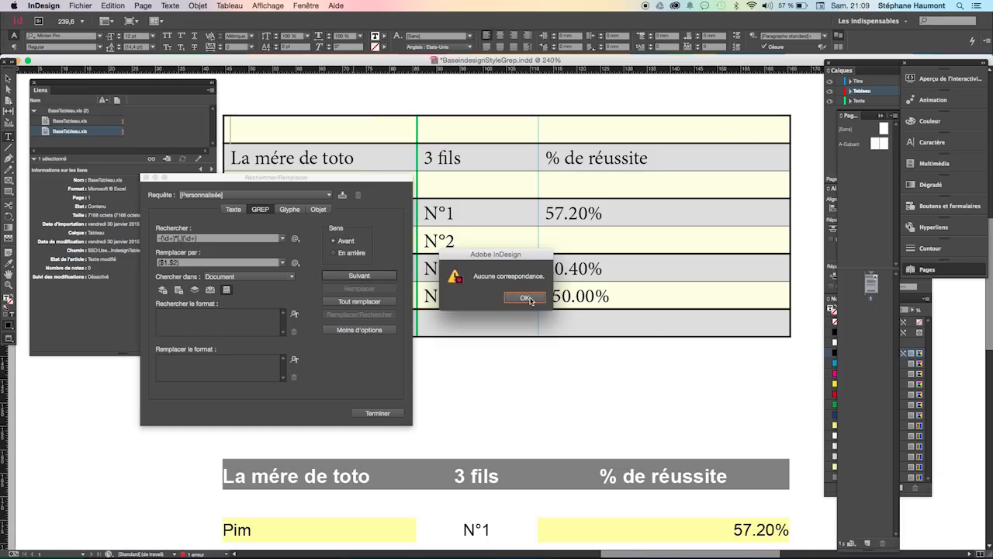
left_click(528, 297)
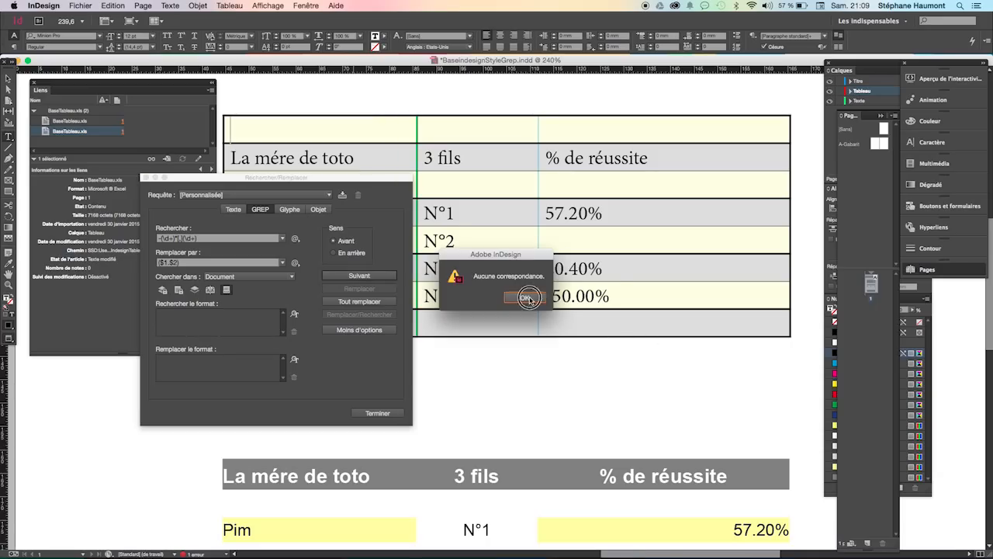
Change the search expression to -(\d+)*[.](\d+) and replace the negative percentage in row N°4 with its parenthesized form.
left_click(576, 299)
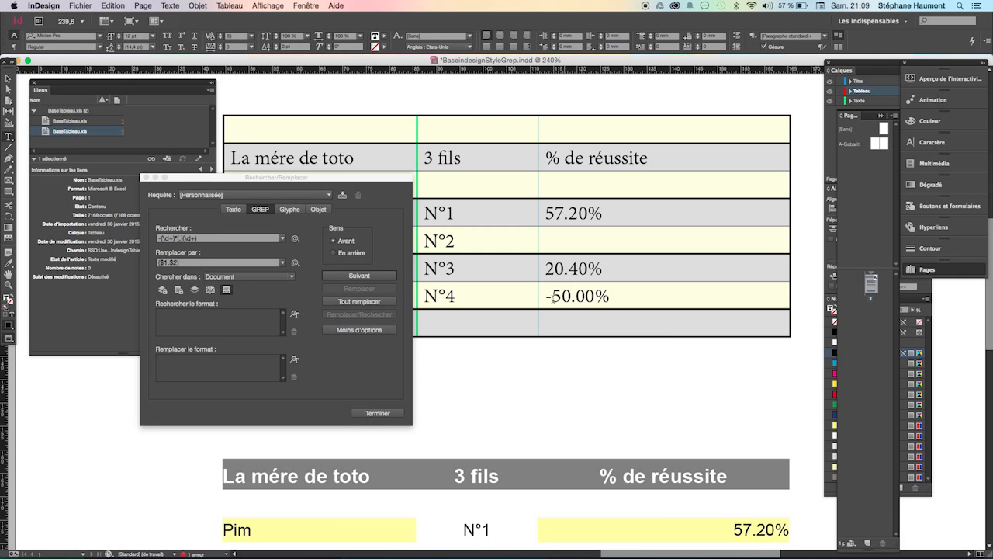
left_click(183, 246)
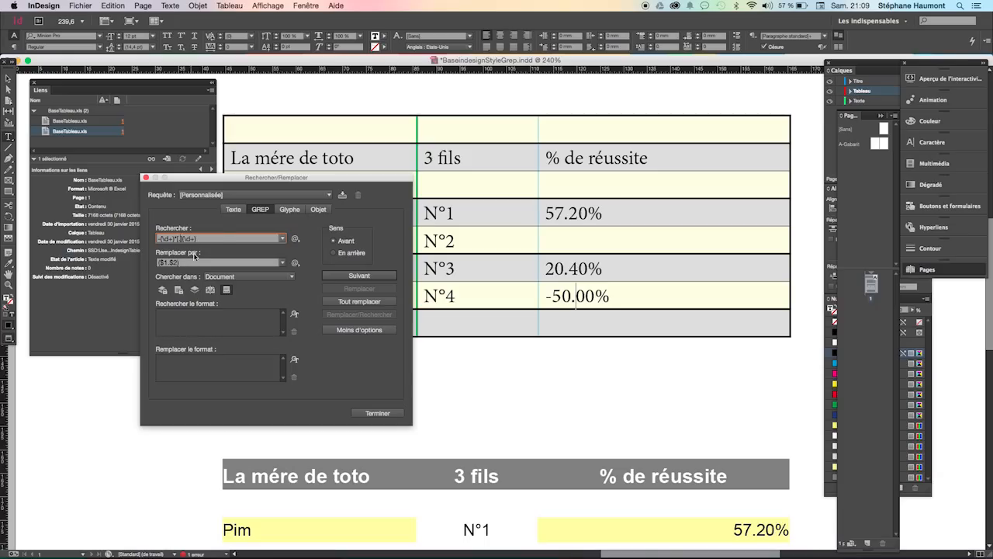
left_click(357, 277)
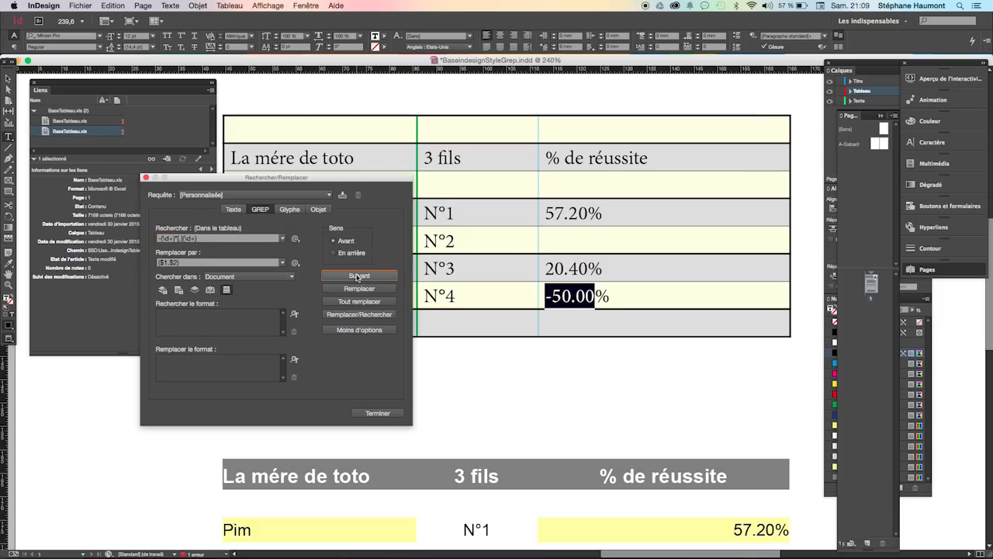
left_click(359, 288)
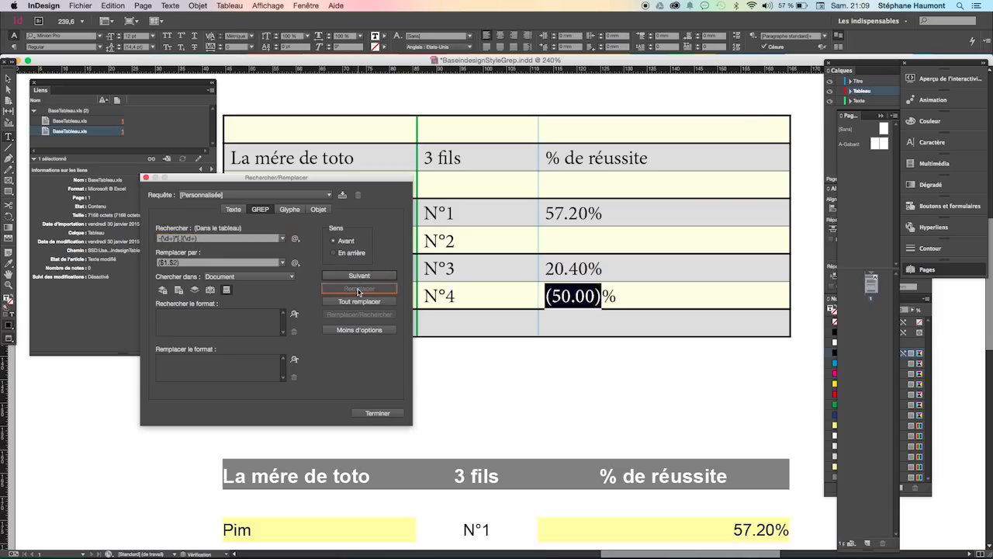
left_click(627, 295)
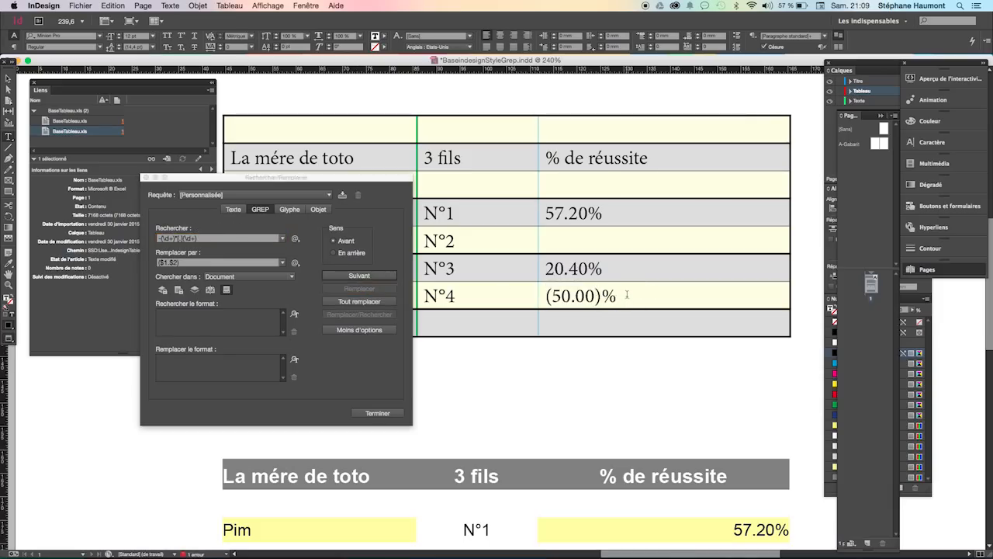